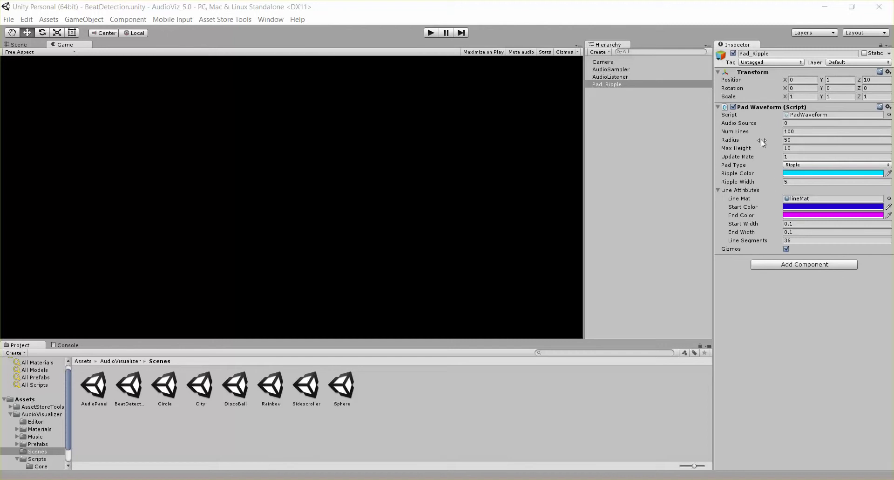
# Open the BeatDetection scene from the AudioVisualizer > Scenes folder
pyautogui.click(33, 414)
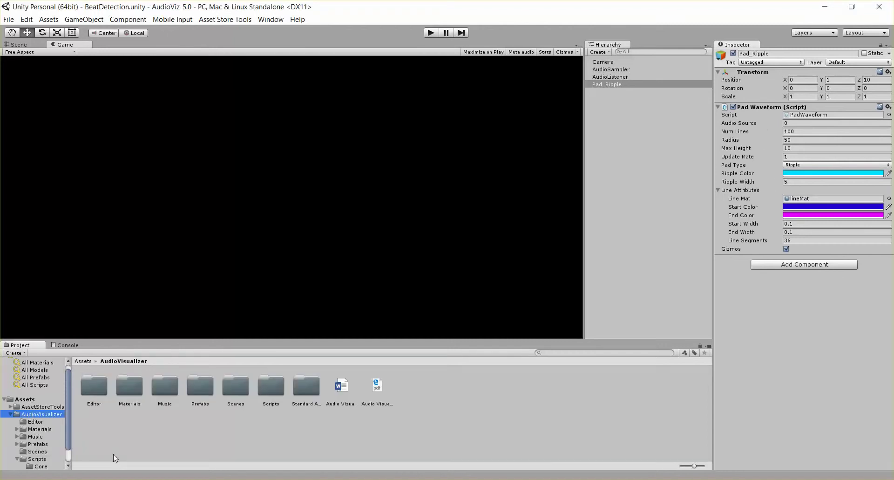
pyautogui.doubleClick(238, 397)
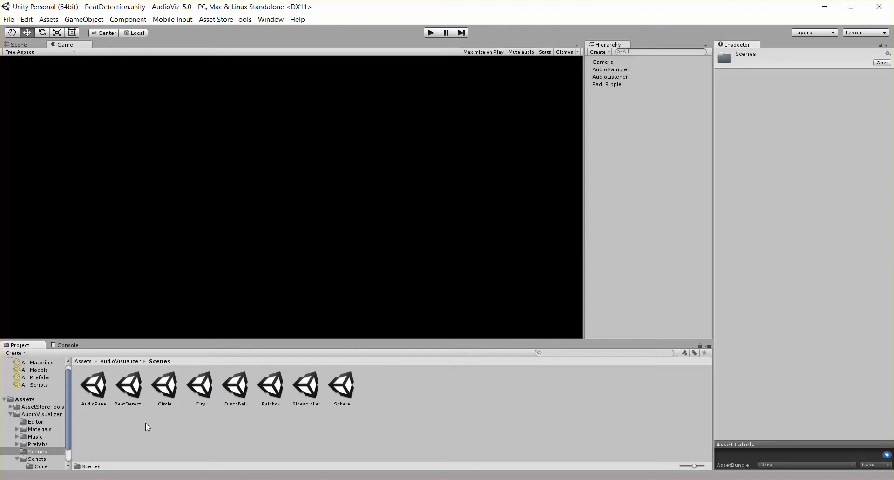
pyautogui.click(136, 395)
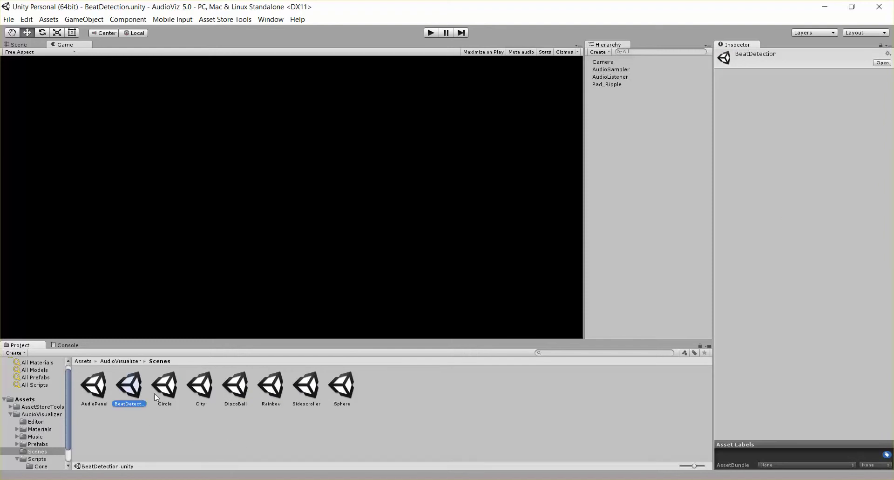
# Select Pad_Ripple and play the scene to watch cyan ripples cross the purple rings
pyautogui.click(608, 85)
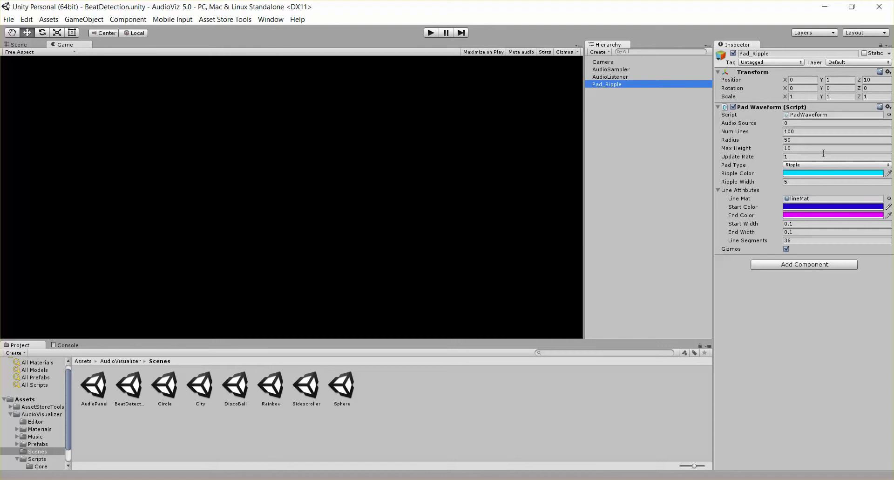
pyautogui.click(431, 33)
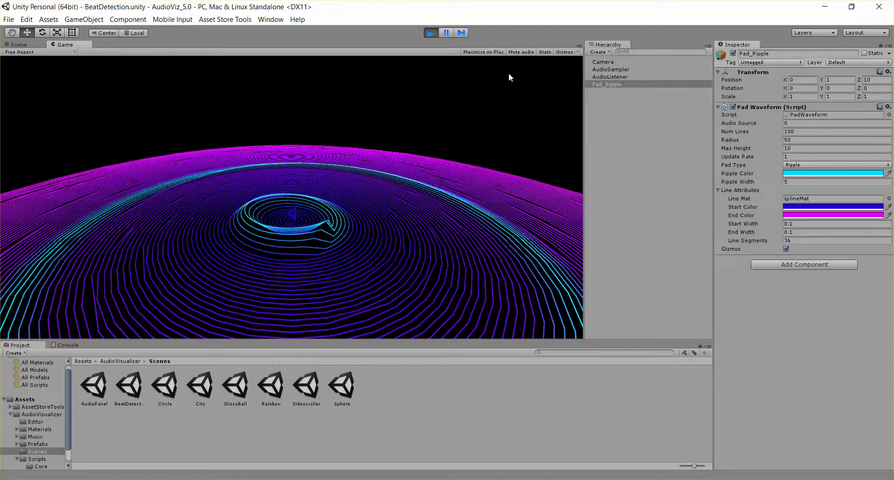
# Disable AudioListener's Audio Event Listener, then replay the scene with Pad_Ripple selected
pyautogui.click(430, 33)
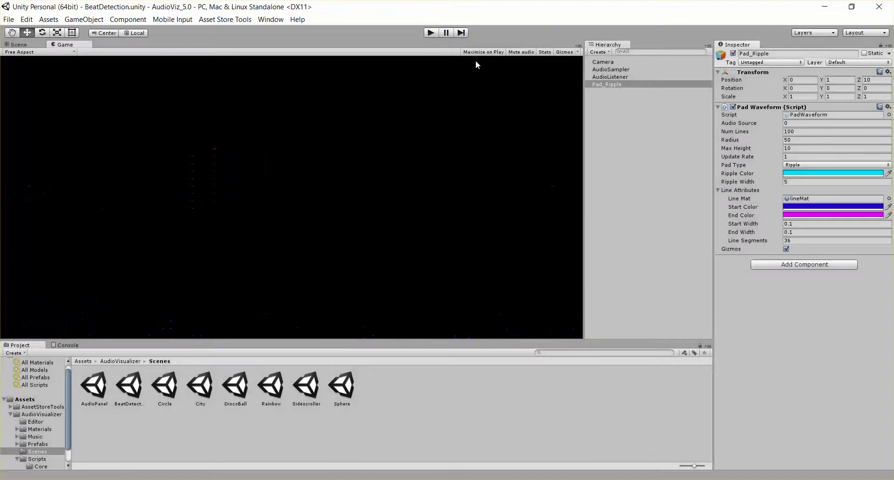
pyautogui.click(617, 77)
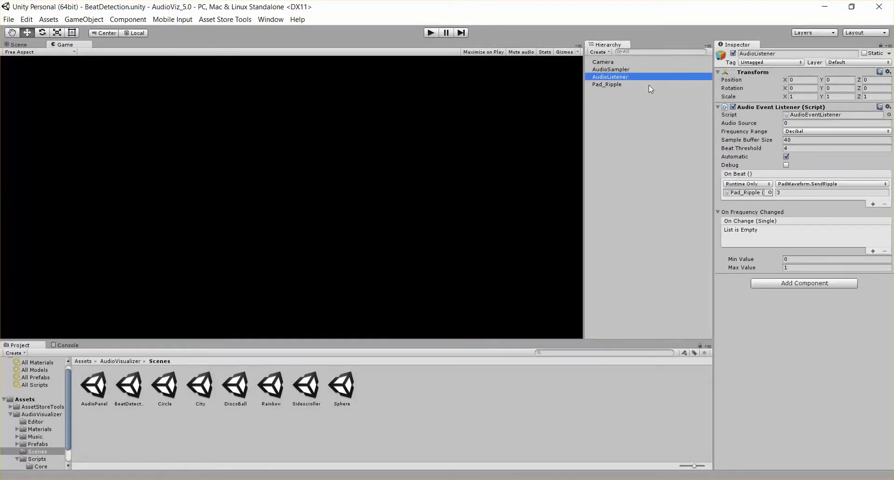
pyautogui.click(733, 107)
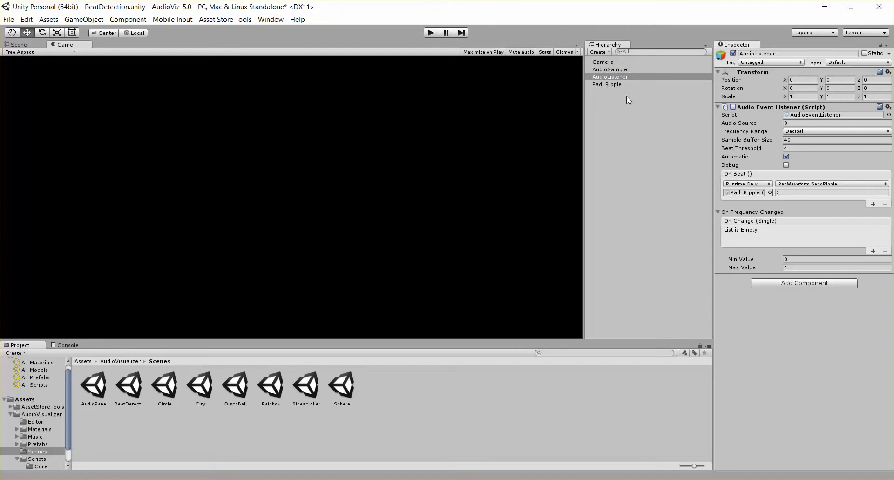
pyautogui.click(617, 85)
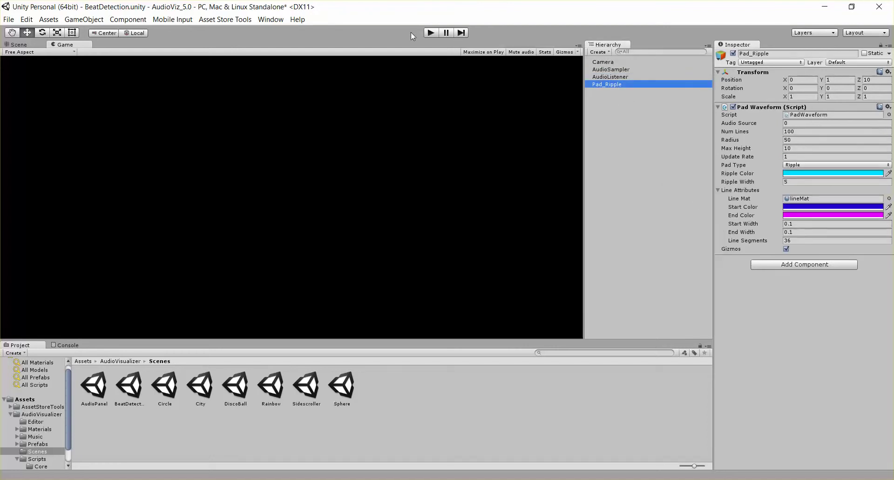
pyautogui.click(433, 32)
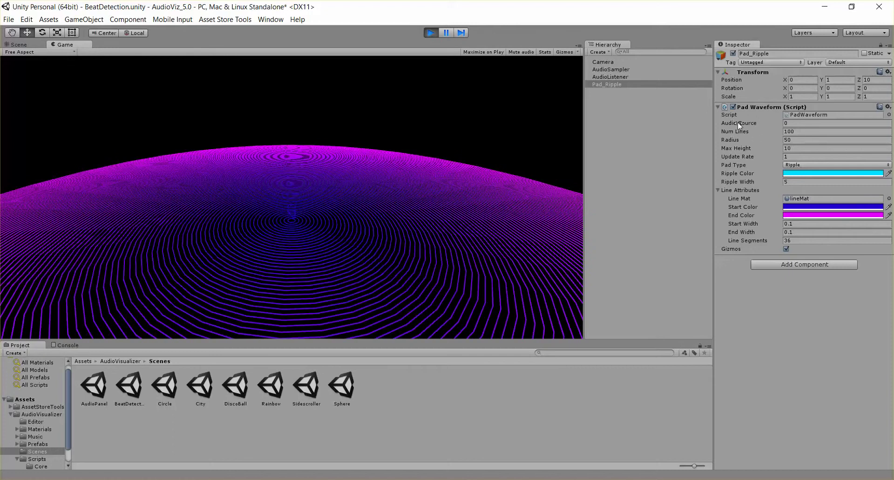
# Locate AudioSampler's Abandoned Places clip in the Music folder, then reselect Pad_Ripple
pyautogui.click(619, 69)
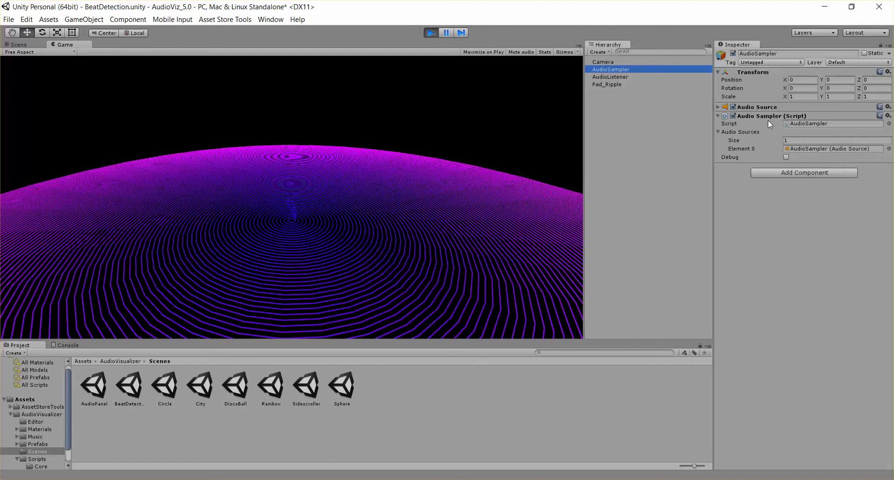
pyautogui.click(718, 107)
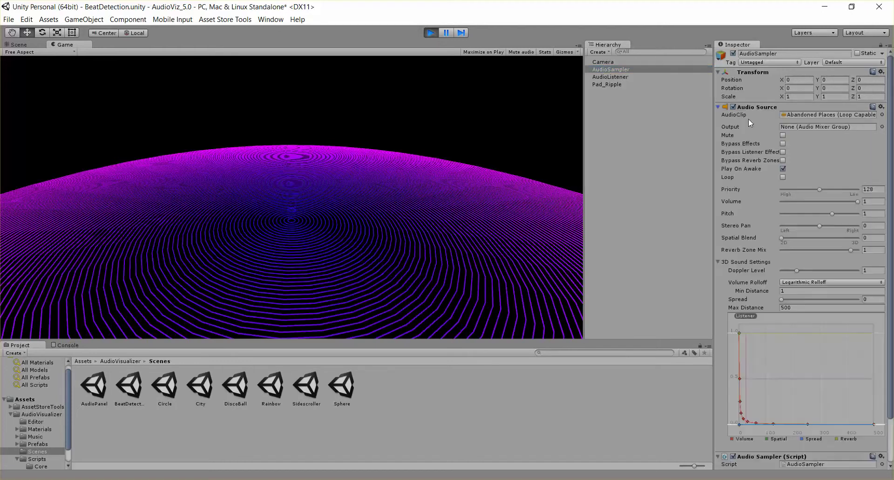
pyautogui.click(808, 114)
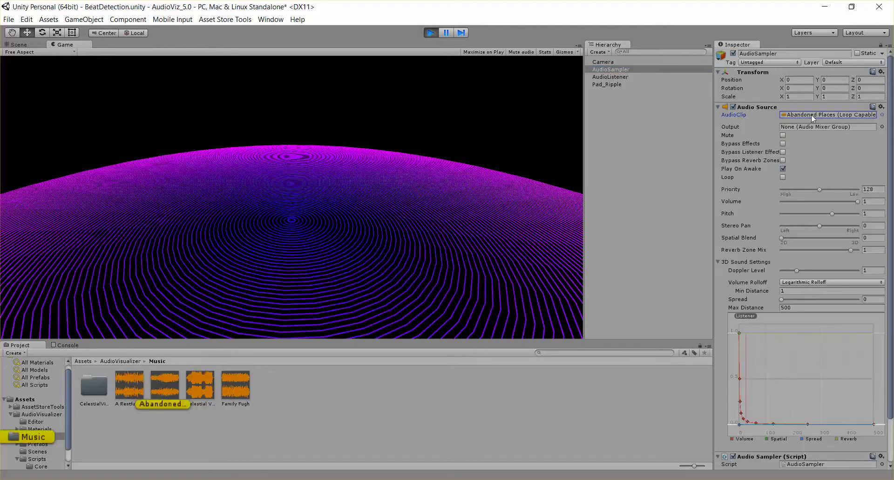
pyautogui.click(614, 83)
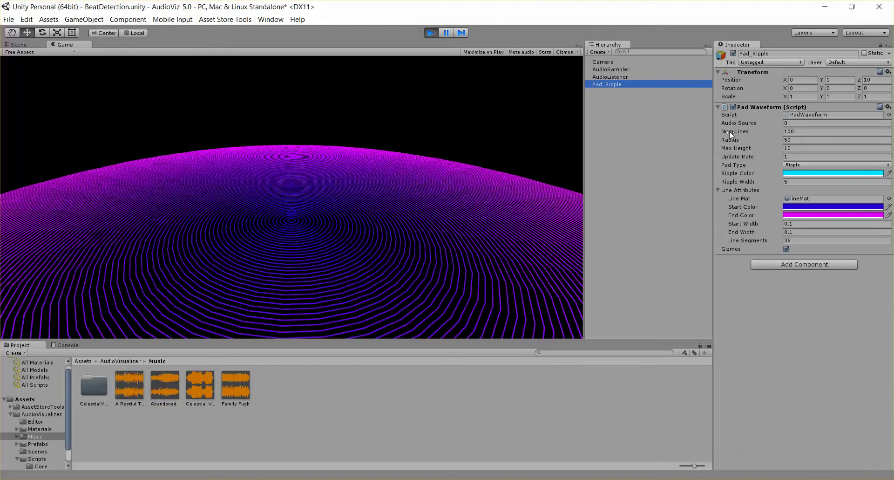
# Set Pad_Ripple's Num Lines to 50 and play the scene to preview it
pyautogui.click(430, 34)
pyautogui.click(809, 132)
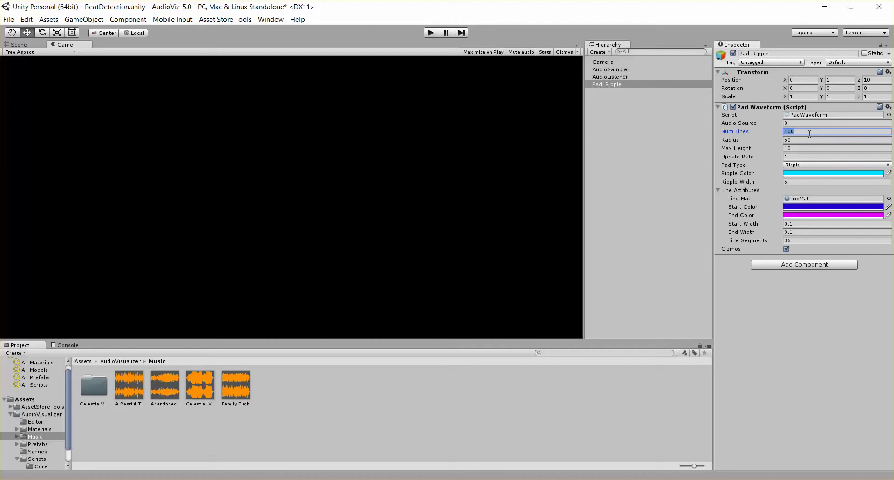
pyautogui.write('50')
pyautogui.click(432, 33)
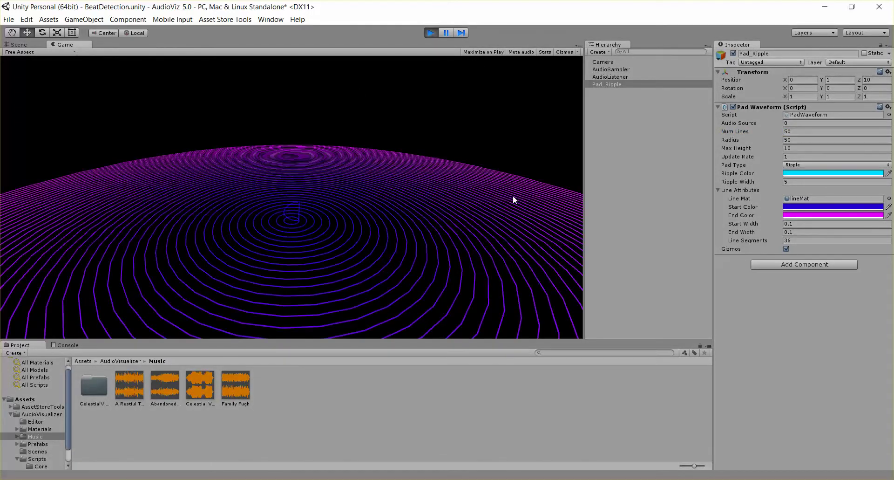
# Set the Pad Waveform Radius to 25 and play the smaller pad
pyautogui.click(432, 33)
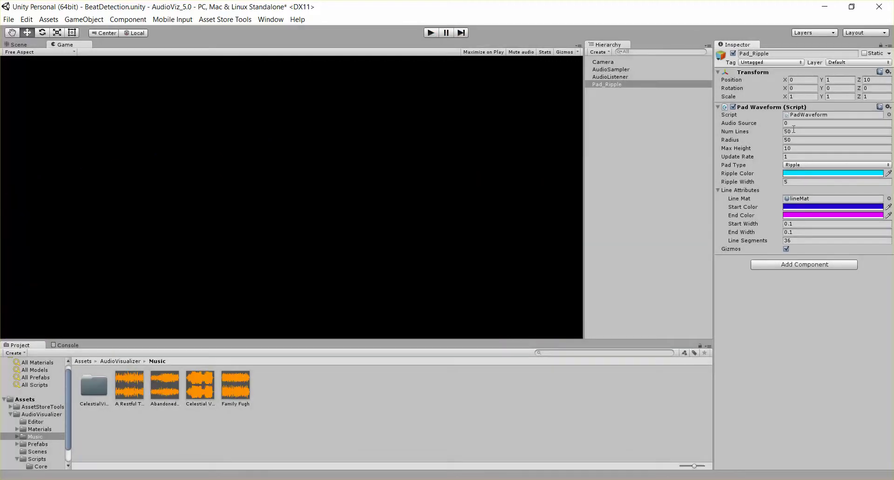
pyautogui.click(825, 141)
pyautogui.write('25')
pyautogui.click(433, 33)
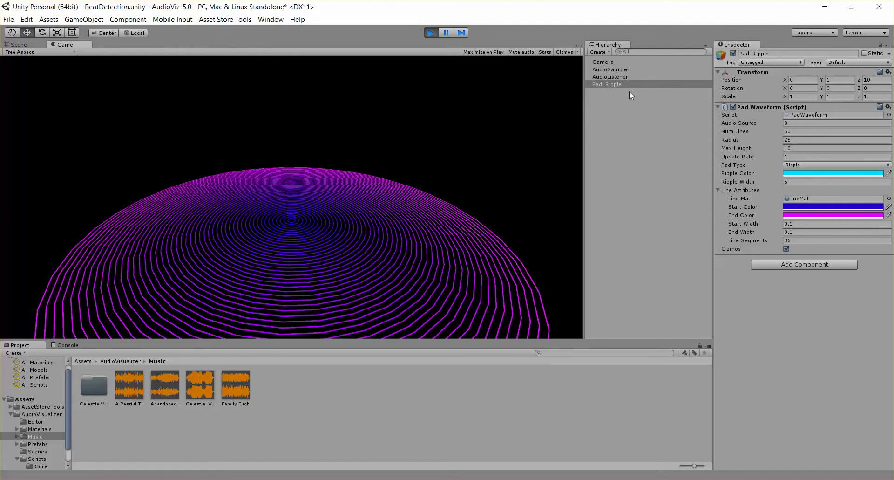
# Re-enable the Audio Event Listener on AudioListener while the scene plays
pyautogui.click(620, 77)
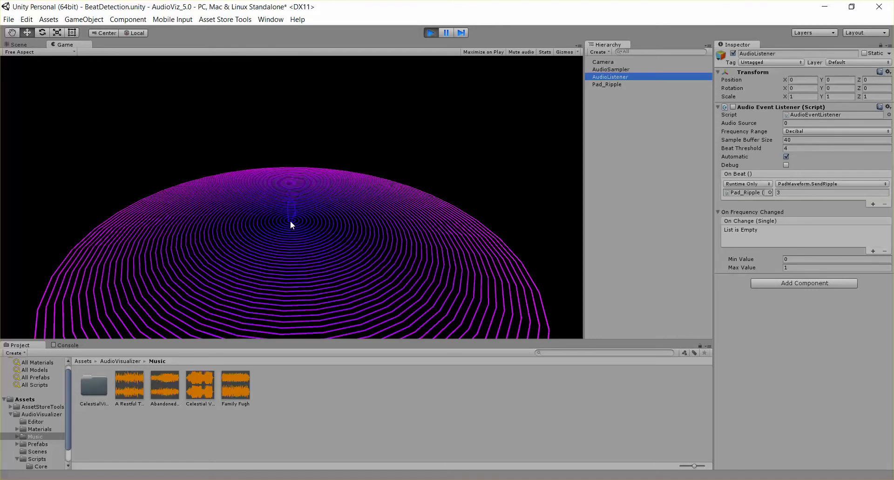
pyautogui.click(621, 86)
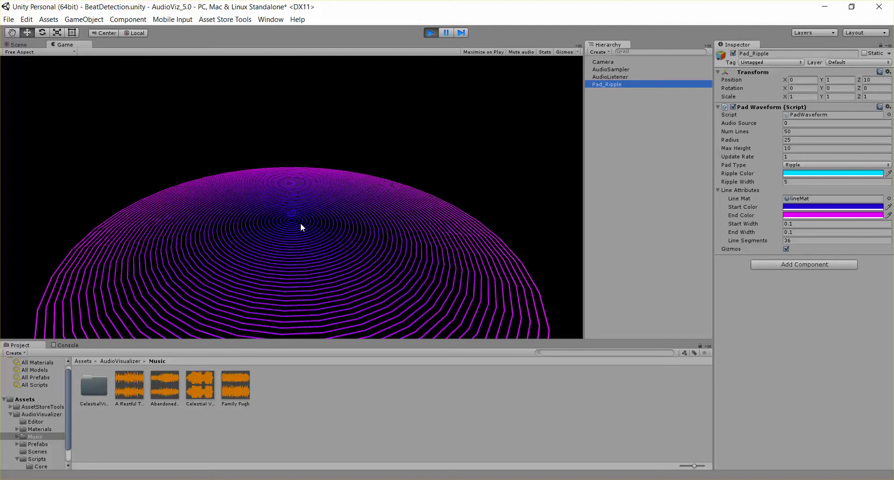
pyautogui.click(611, 77)
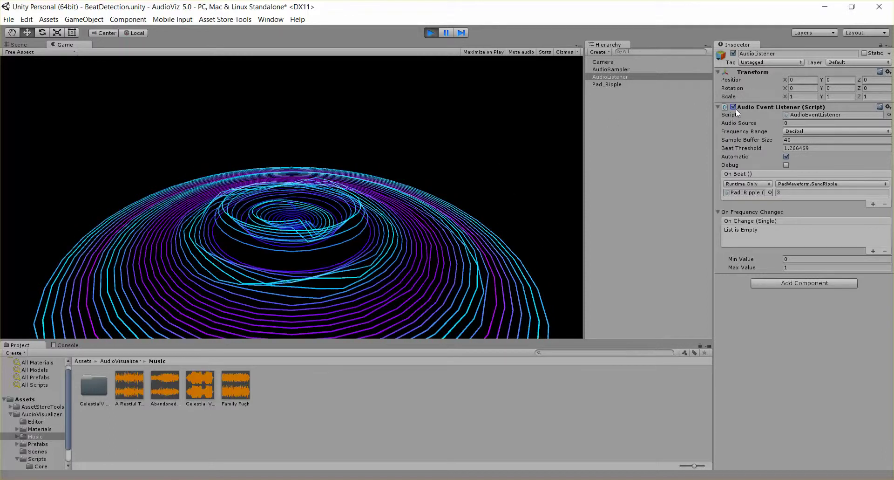
# Switch Pad_Ripple's Pad Type to Damp Wave and watch the result
pyautogui.click(619, 85)
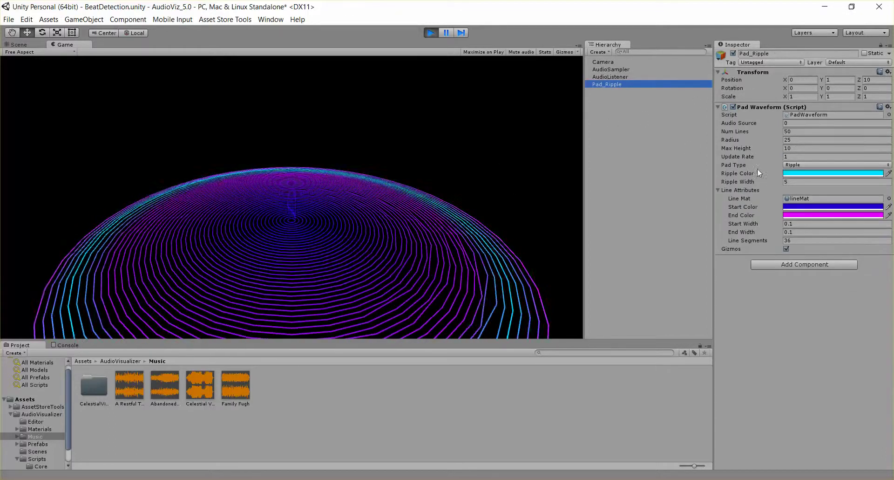
pyautogui.click(796, 166)
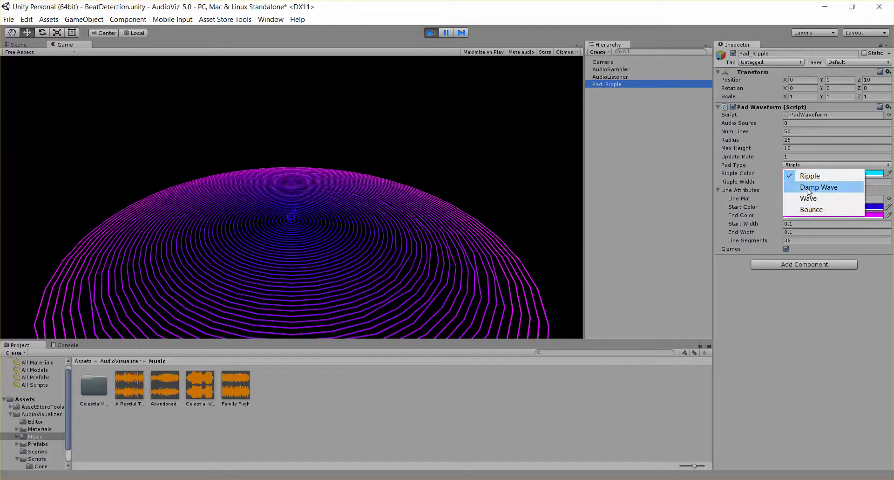
pyautogui.click(812, 187)
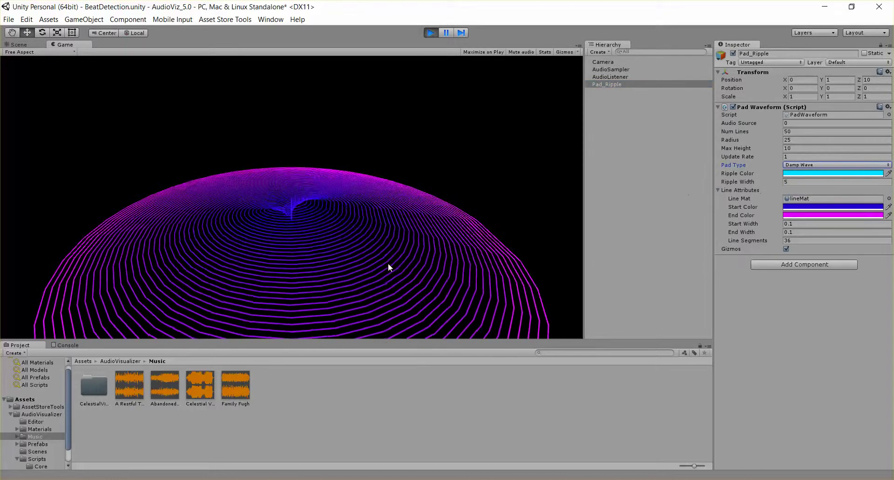
pyautogui.click(289, 190)
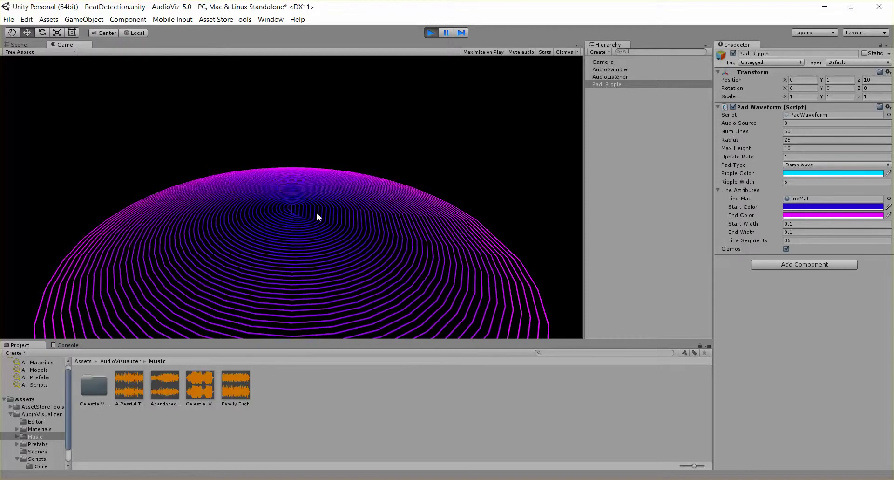
# Try the Wave and Bounce pad types, then set Pad Type back to Ripple
pyautogui.click(821, 165)
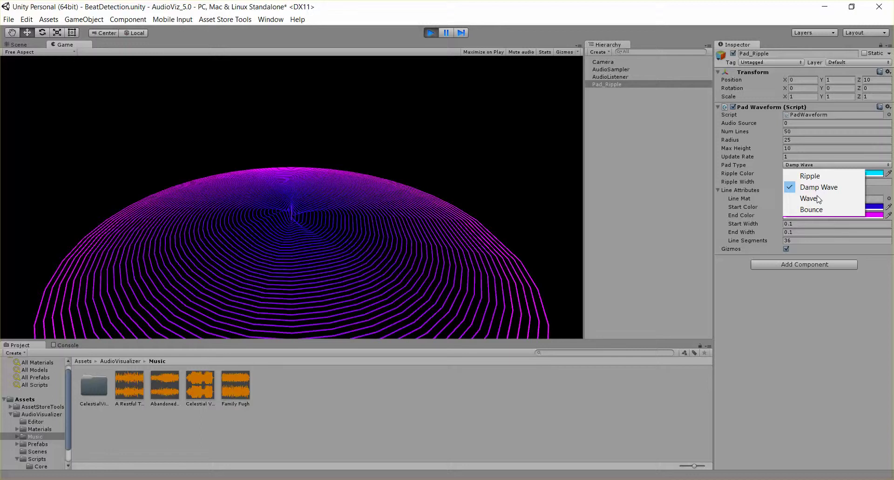
pyautogui.click(814, 198)
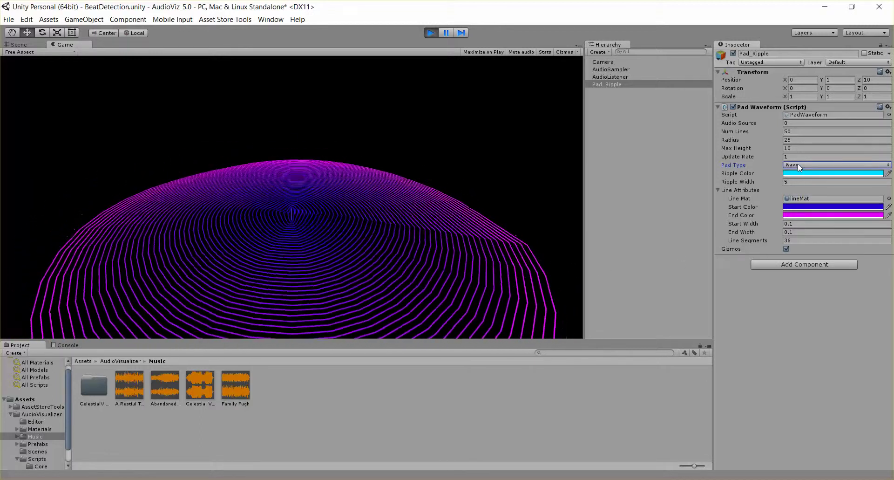
pyautogui.click(798, 165)
pyautogui.click(807, 210)
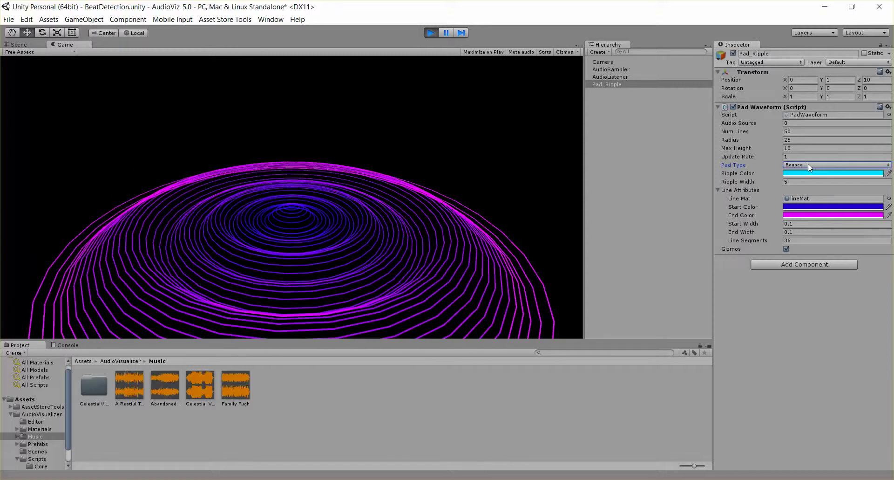
pyautogui.click(808, 164)
pyautogui.click(809, 176)
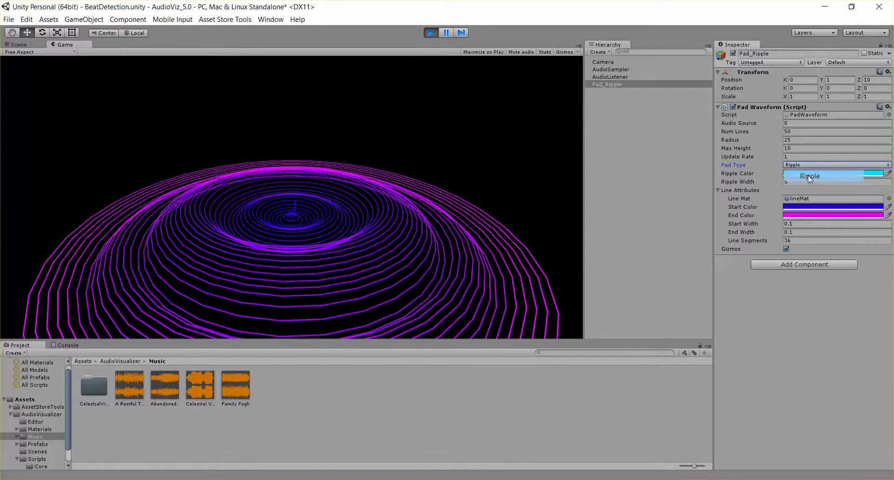
# Enable the Audio Event Listener on AudioListener and start play mode with Ctrl+P
pyautogui.click(612, 77)
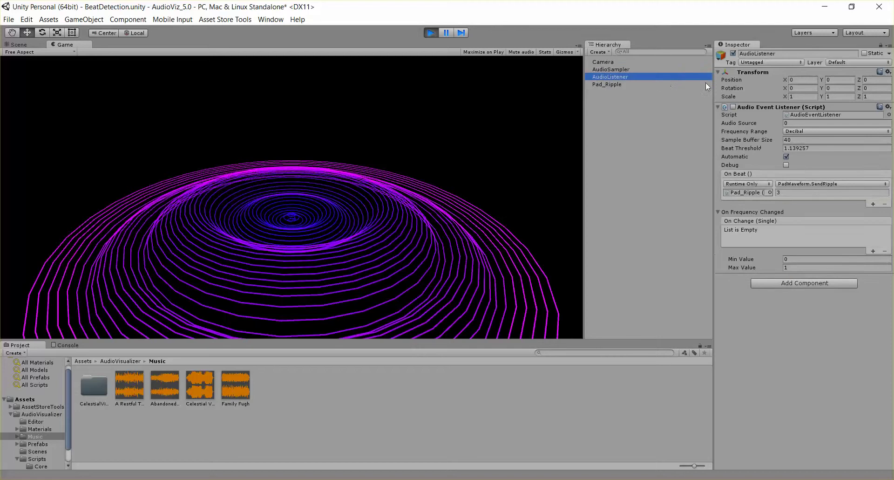
pyautogui.click(733, 107)
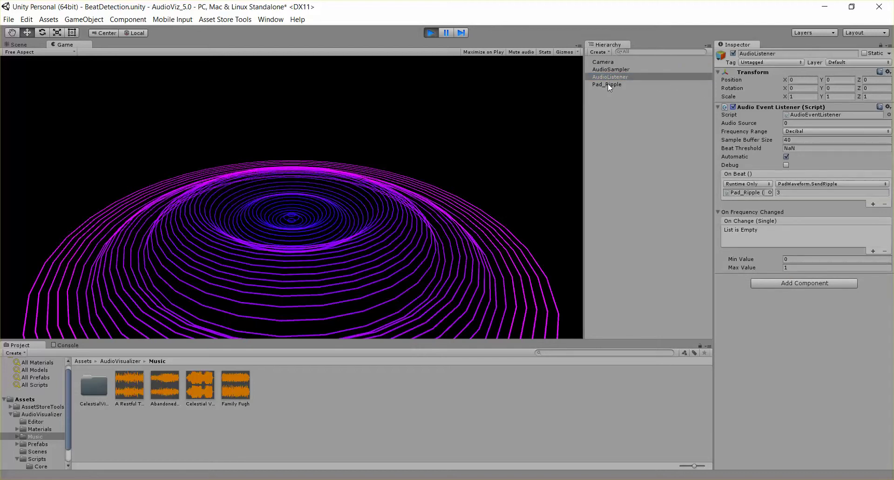
pyautogui.click(431, 33)
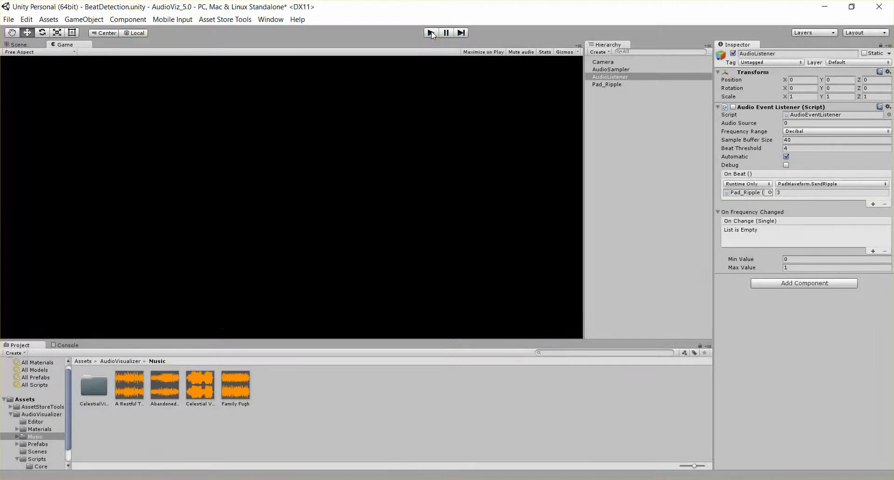
pyautogui.click(733, 107)
pyautogui.hotkey('ctrl', 'p')
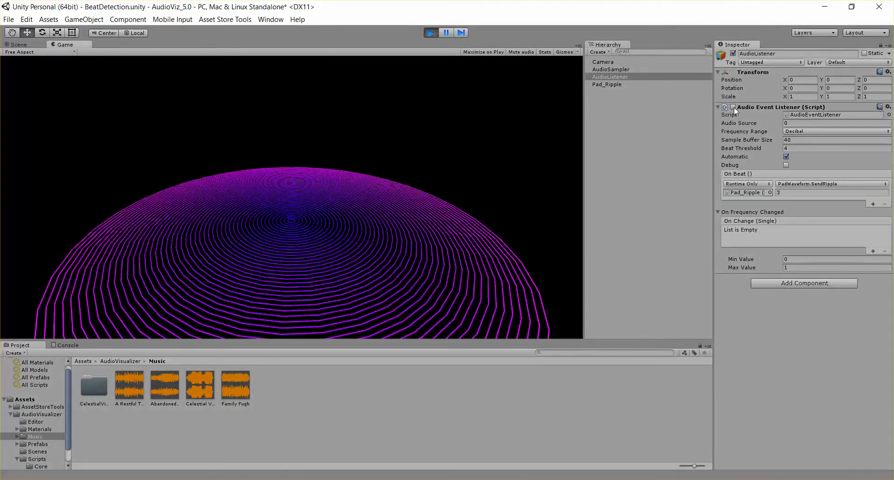
# Start changing Pad_Ripple's Ripple Color away from cyan in the colour picker
pyautogui.click(606, 85)
pyautogui.click(788, 173)
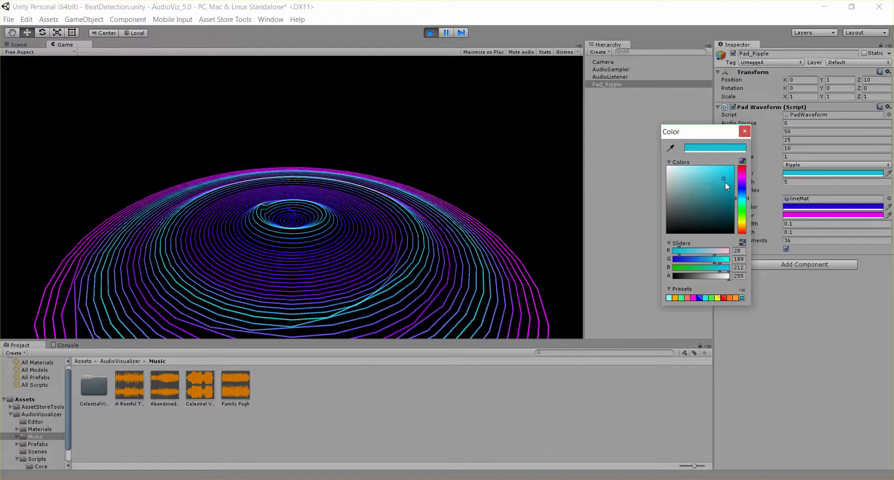
pyautogui.moveTo(717, 195)
pyautogui.mouseDown()
pyautogui.moveTo(699, 232)
pyautogui.moveTo(649, 178)
pyautogui.moveTo(697, 164)
pyautogui.moveTo(732, 167)
pyautogui.mouseUp()
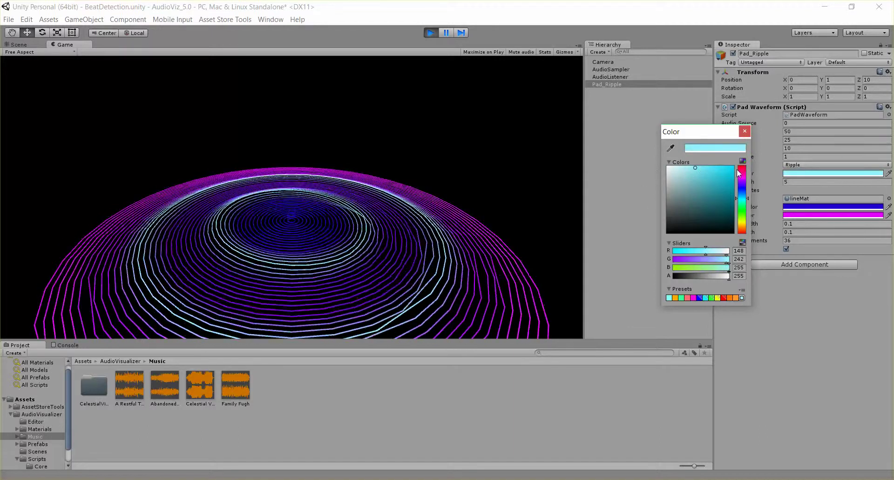
pyautogui.moveTo(742, 198)
pyautogui.mouseDown()
pyautogui.moveTo(743, 231)
pyautogui.moveTo(742, 176)
pyautogui.mouseUp()
# Settle the Ripple Color on purple and try a red start, sky-blue end line colour
pyautogui.click(745, 131)
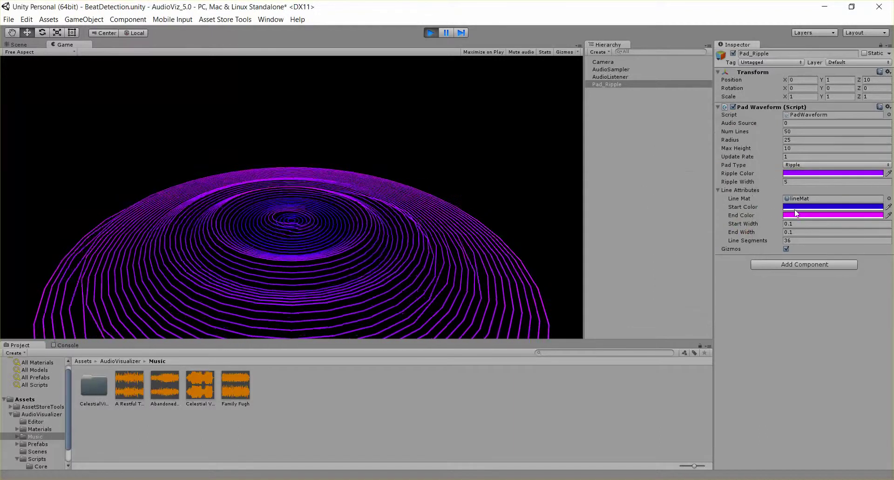
pyautogui.click(833, 206)
pyautogui.moveTo(741, 185); pyautogui.dragTo(743, 164)
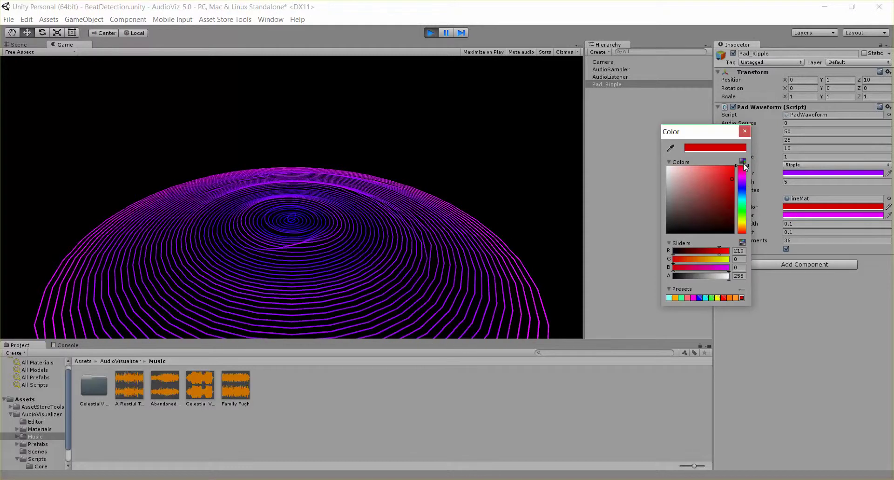
pyautogui.click(794, 215)
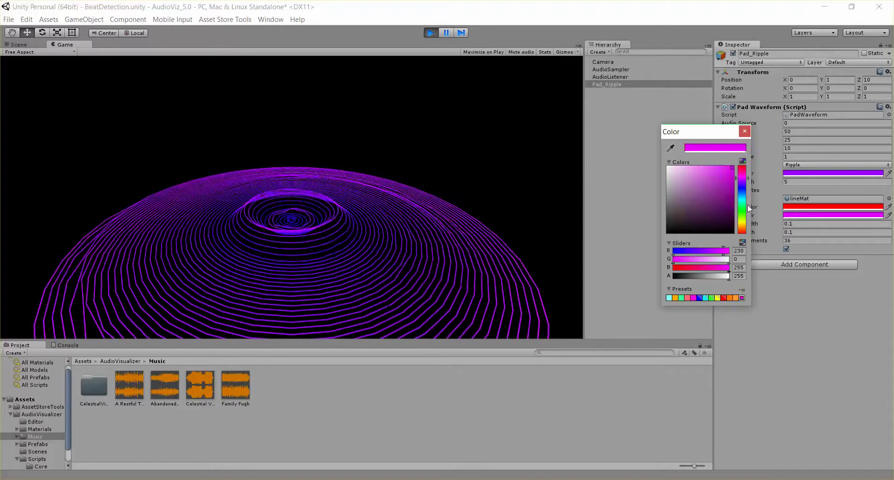
pyautogui.click(744, 197)
pyautogui.moveTo(721, 175)
pyautogui.mouseDown()
pyautogui.moveTo(723, 208)
pyautogui.moveTo(723, 162)
pyautogui.mouseUp()
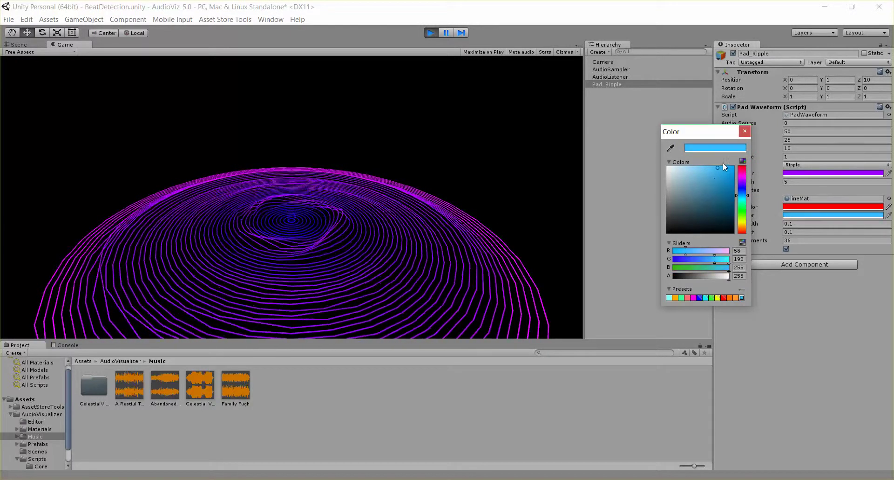
pyautogui.click(745, 131)
# Set the line Start Color to teal and End Color to red, then run the scene
pyautogui.click(432, 32)
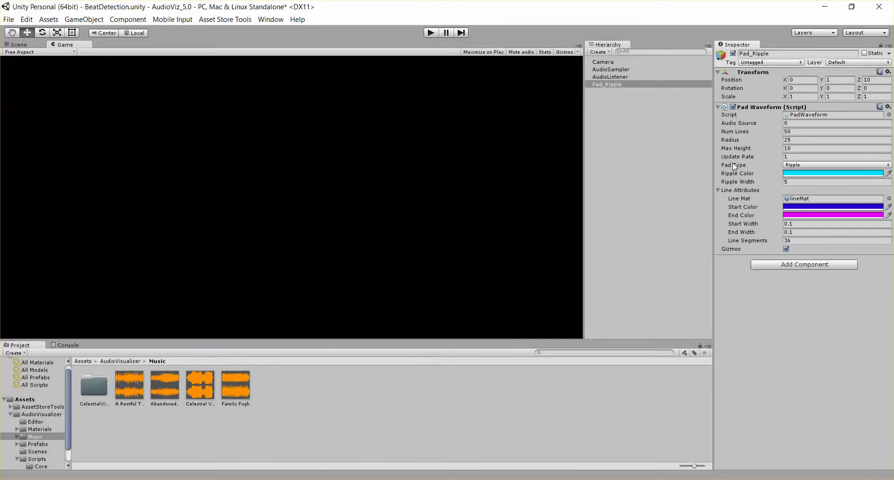
pyautogui.click(834, 206)
pyautogui.moveTo(738, 186); pyautogui.dragTo(744, 233)
pyautogui.click(791, 216)
pyautogui.click(745, 131)
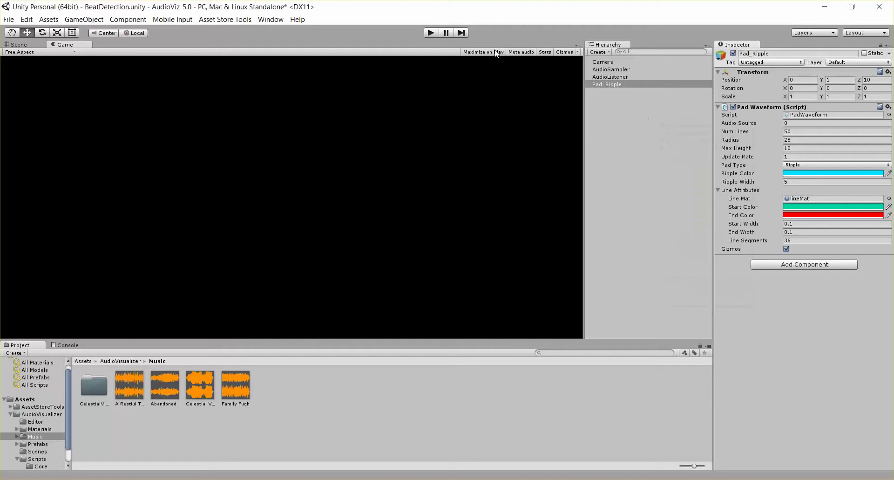
pyautogui.click(431, 33)
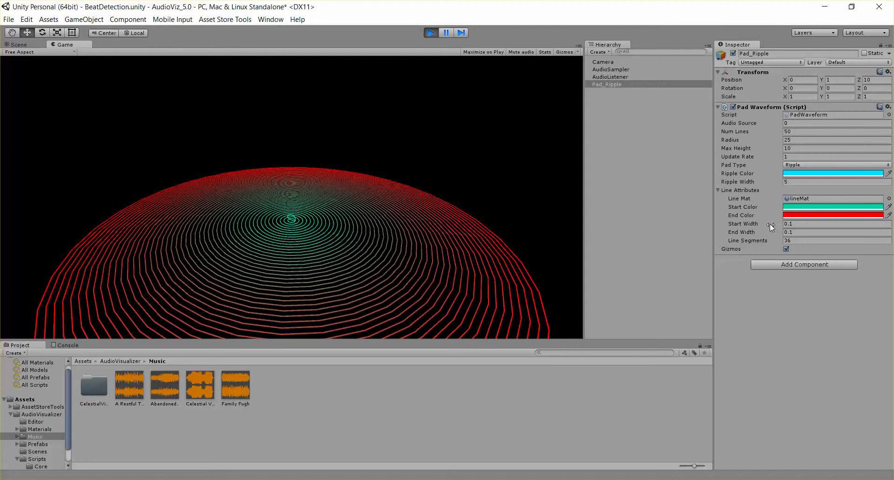
# Set Start Width and End Width to 1, preview the thicker lines, then stop
pyautogui.click(435, 35)
pyautogui.click(801, 224)
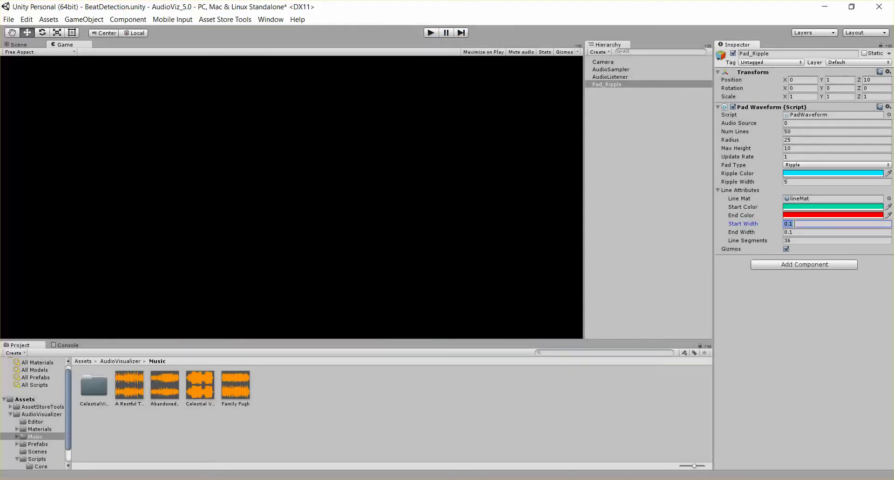
pyautogui.write('1')
pyautogui.press('Tab')
pyautogui.write('1')
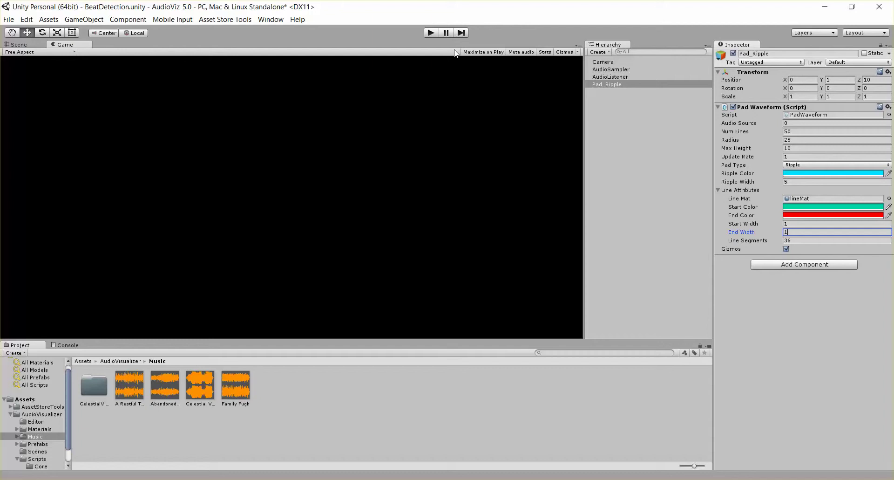
pyautogui.click(431, 33)
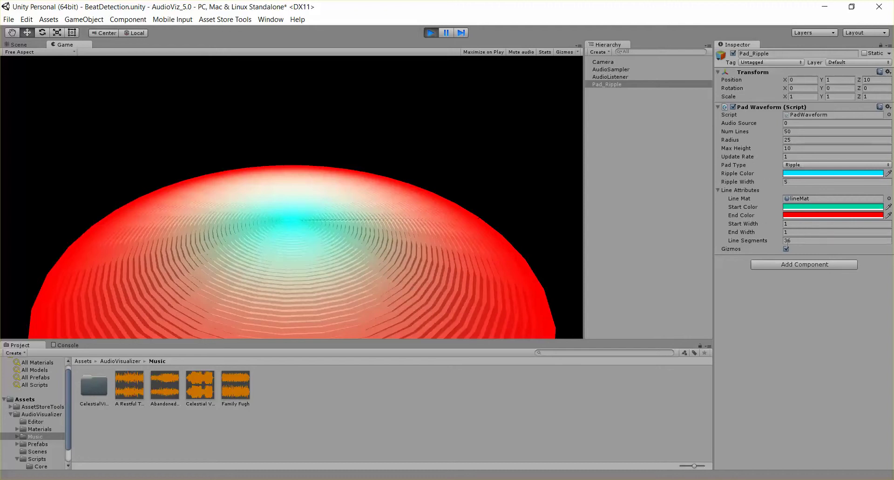
pyautogui.click(431, 33)
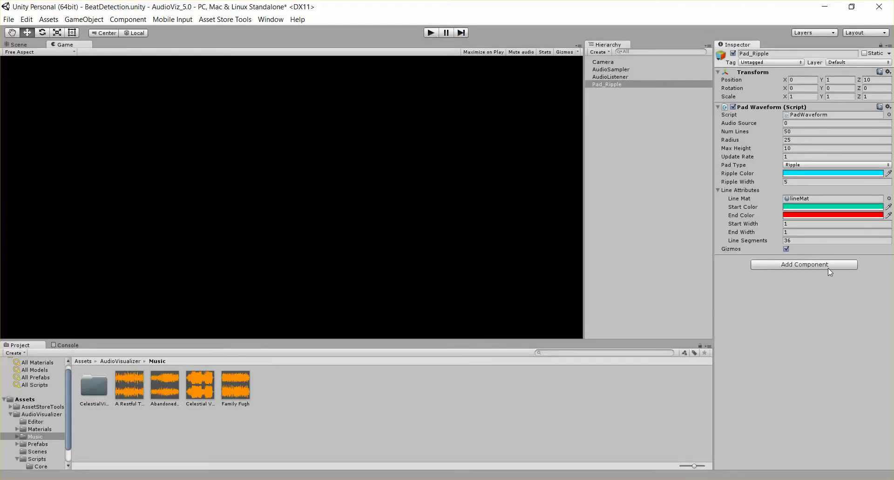
# Re-enable the Pad_Ripple gizmos and frame its green sphere in the Scene view, viewing from above
pyautogui.click(786, 249)
pyautogui.click(18, 45)
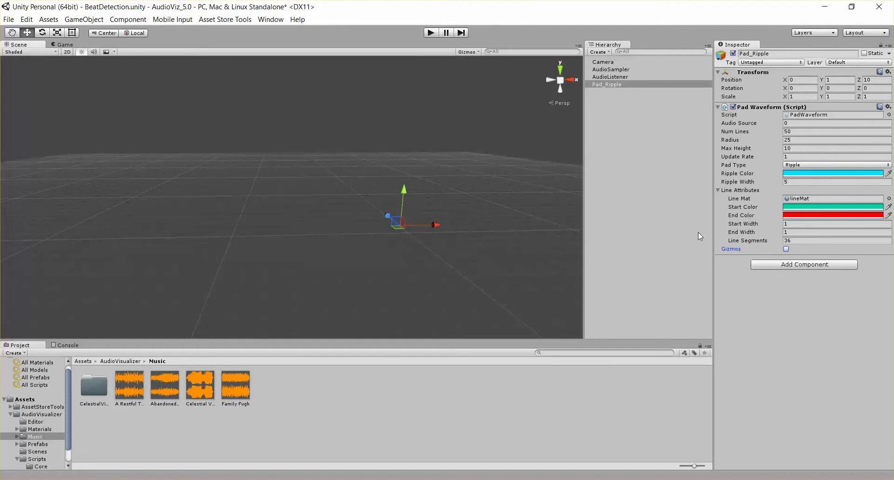
pyautogui.click(786, 250)
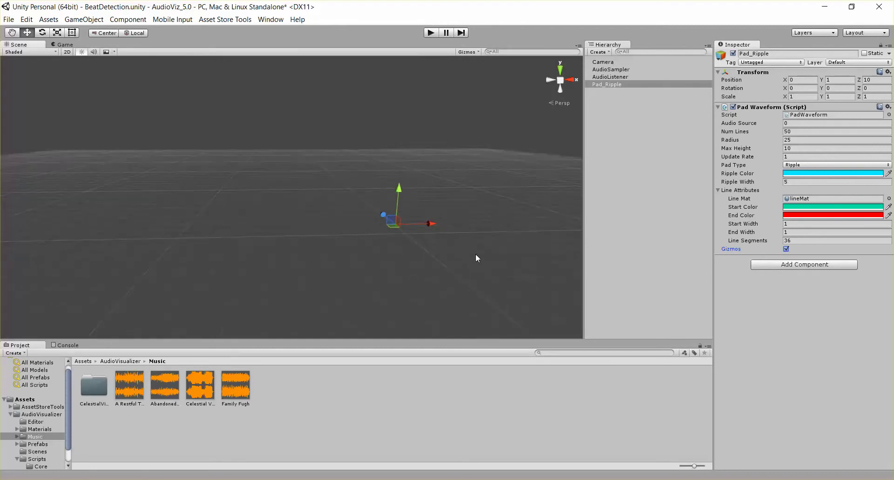
pyautogui.press('f')
pyautogui.keyDown('alt'); pyautogui.moveTo(190, 253); pyautogui.dragTo(246, 181); pyautogui.keyUp('alt')
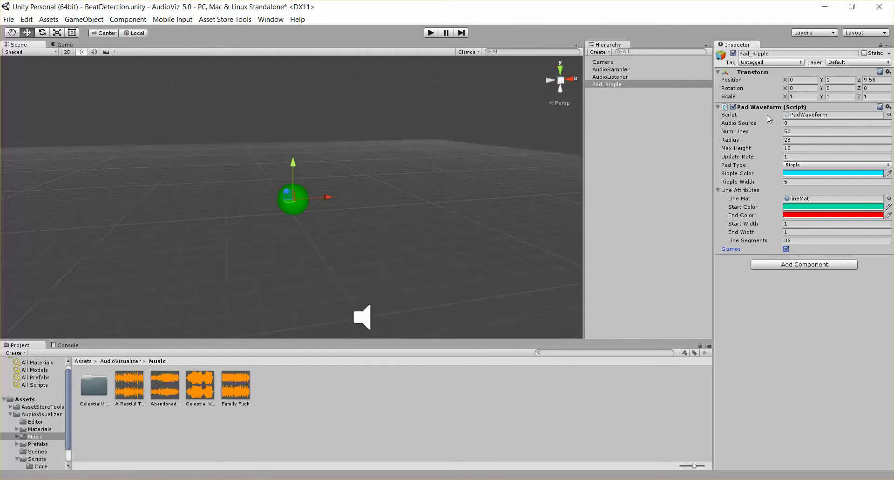
# Check the AudioListener's On Beat argument 3 value, then switch to the Audio Visualizer store page
pyautogui.click(611, 77)
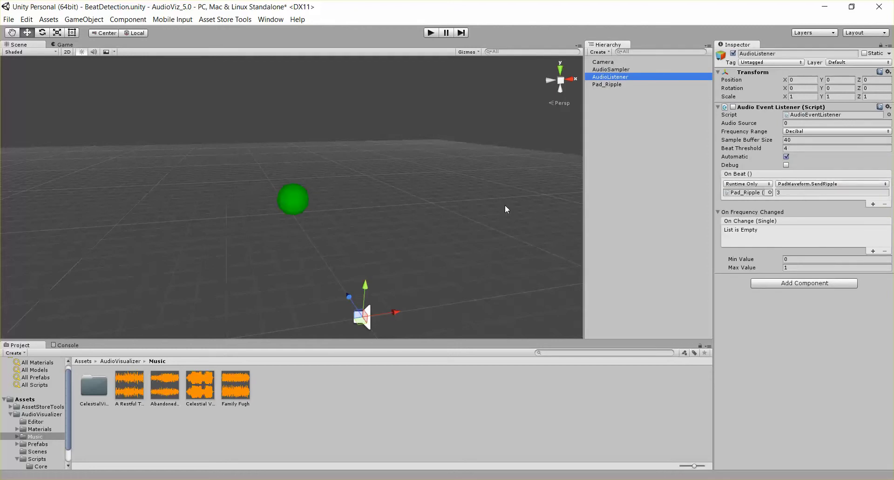
pyautogui.click(794, 193)
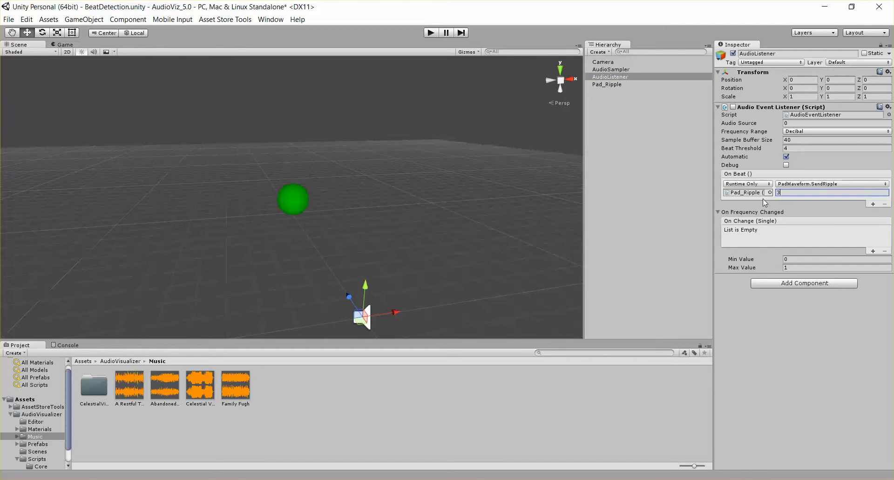
pyautogui.hotkey('ctrl', 'a')
pyautogui.hotkey('alt', 'Tab')
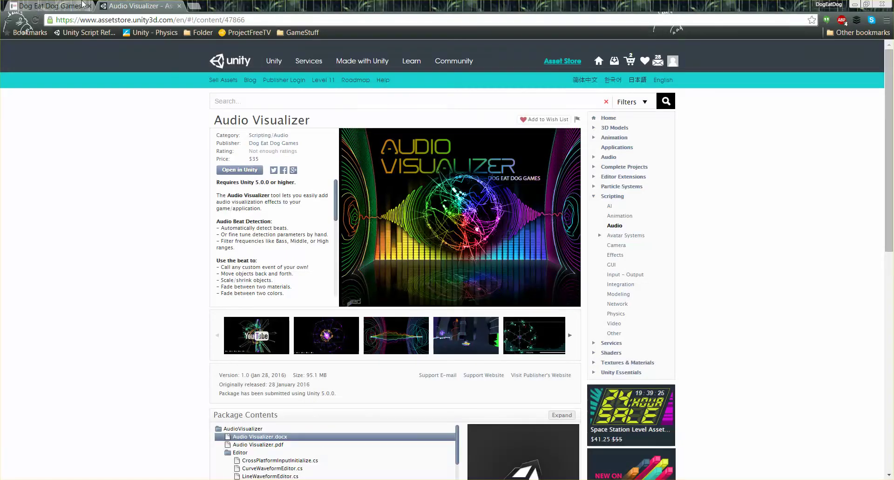
# View the Stellar game page on Dog Eat Dog Games and the Audio Visualizer listing, then return to Unity
pyautogui.click(82, 4)
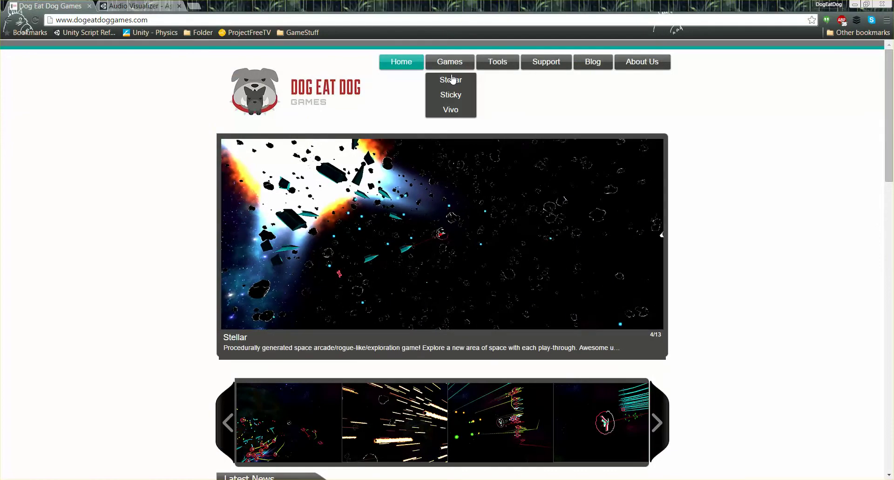
pyautogui.click(451, 80)
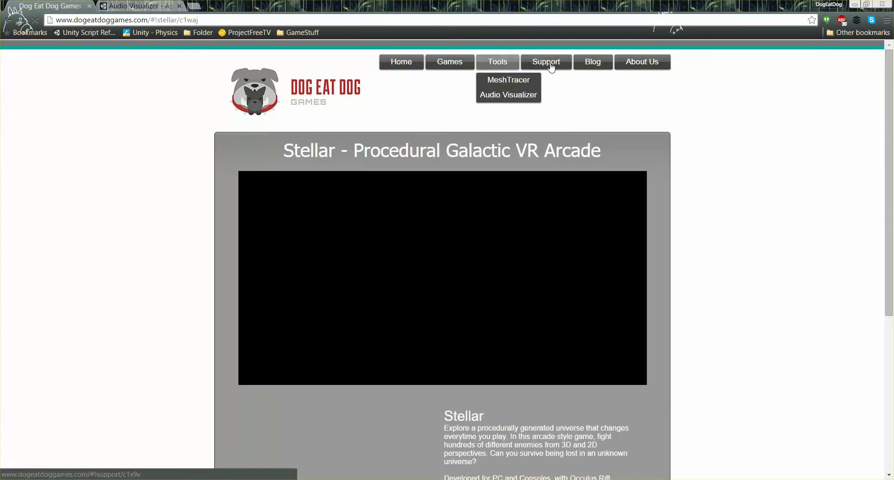
pyautogui.click(145, 7)
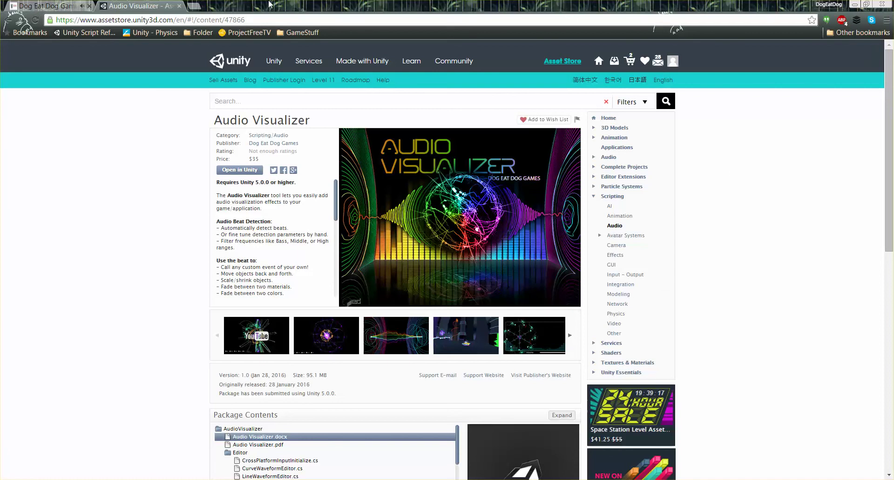
pyautogui.click(44, 6)
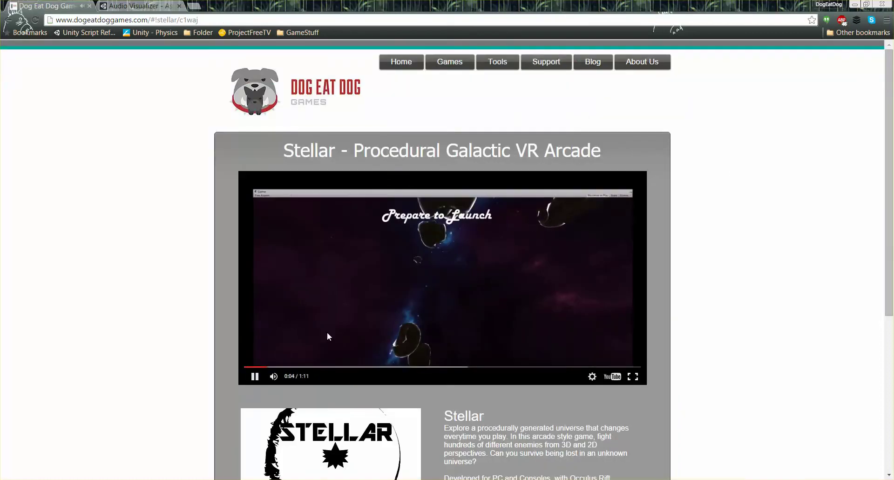
pyautogui.hotkey('ctrl', 'Tab')
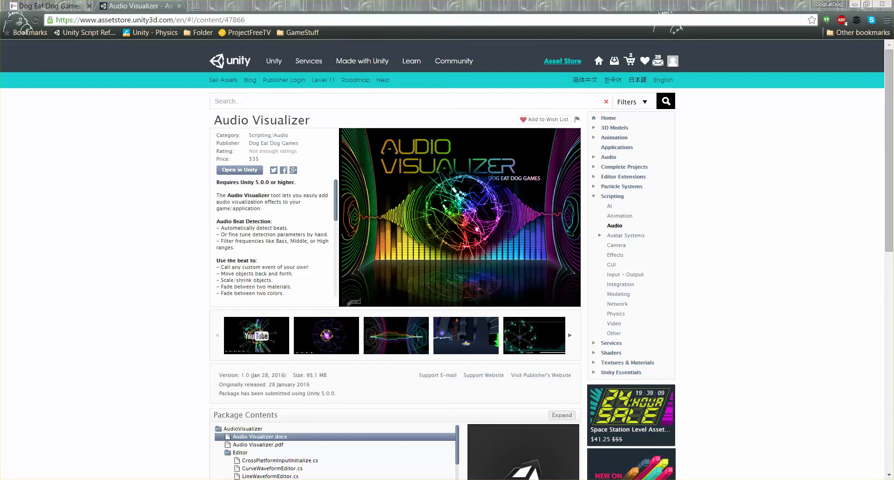
pyautogui.hotkey('alt', 'Tab')
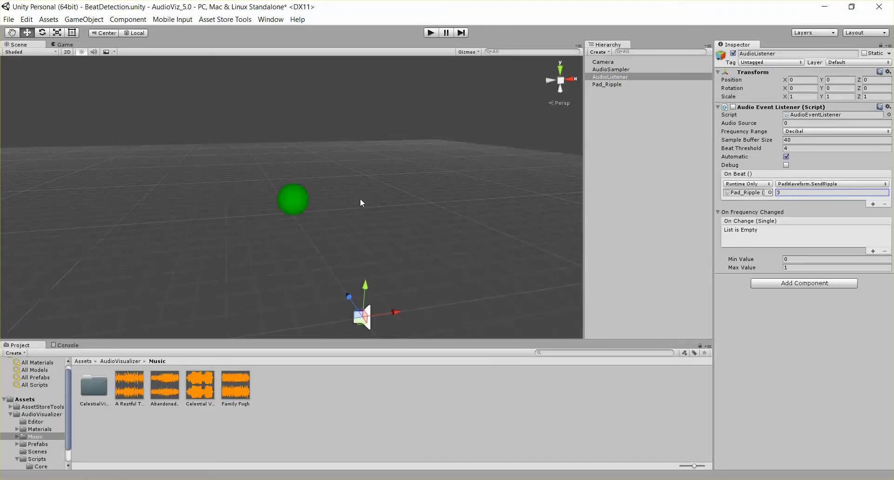